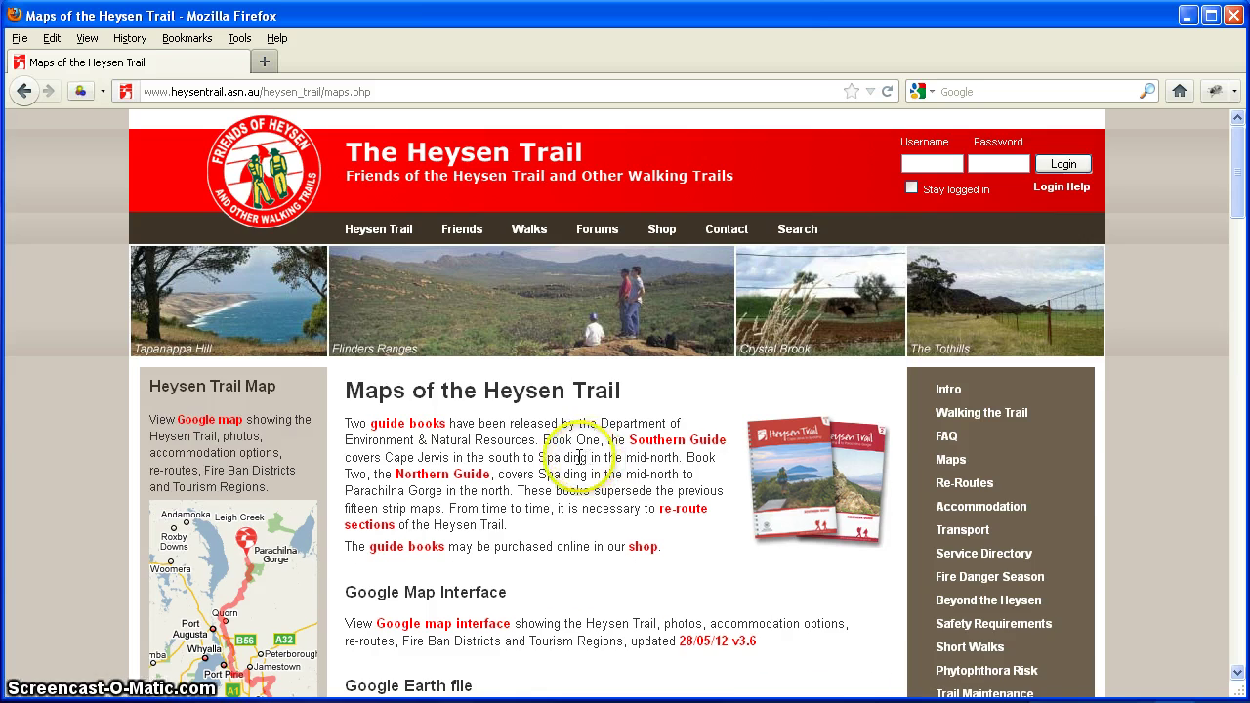
Download Heysen_Trail_20120528.gpx from the trail maps page and minimize Firefox to reveal the desktop.
{"action": "scroll", "coordinate": [579, 457], "scroll_direction": "down", "scroll_amount": 6}
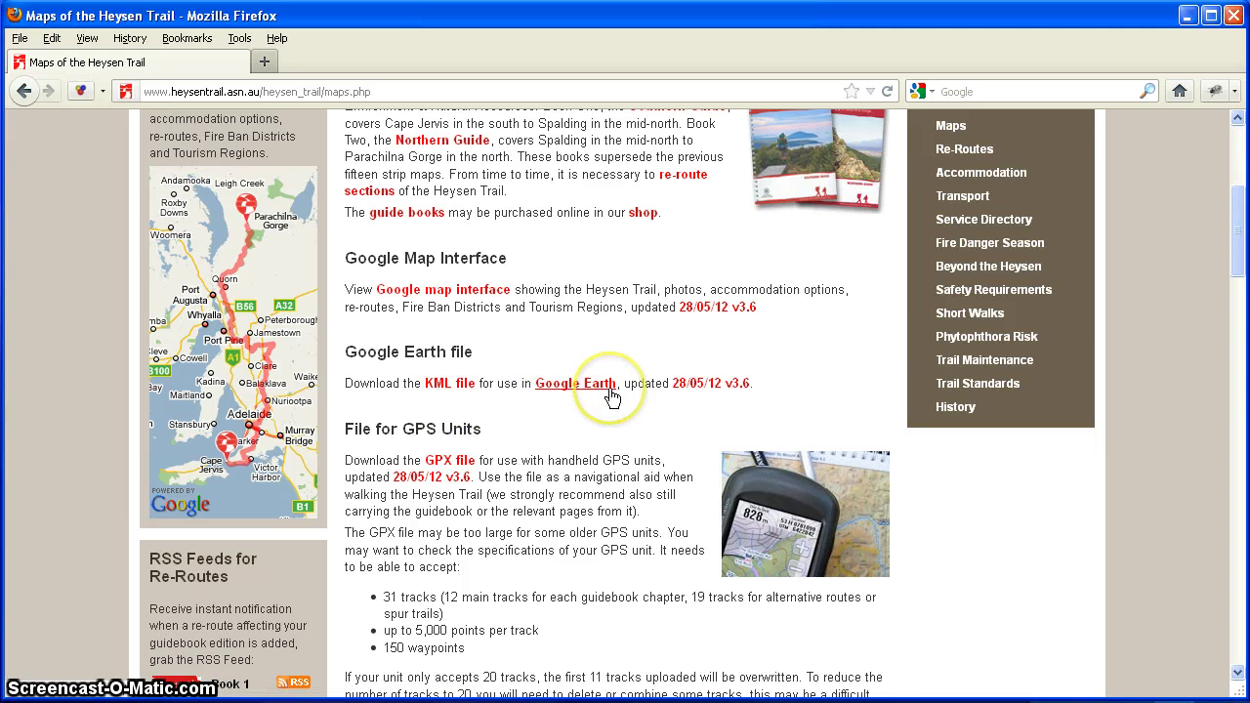
{"action": "left_click", "coordinate": [459, 468]}
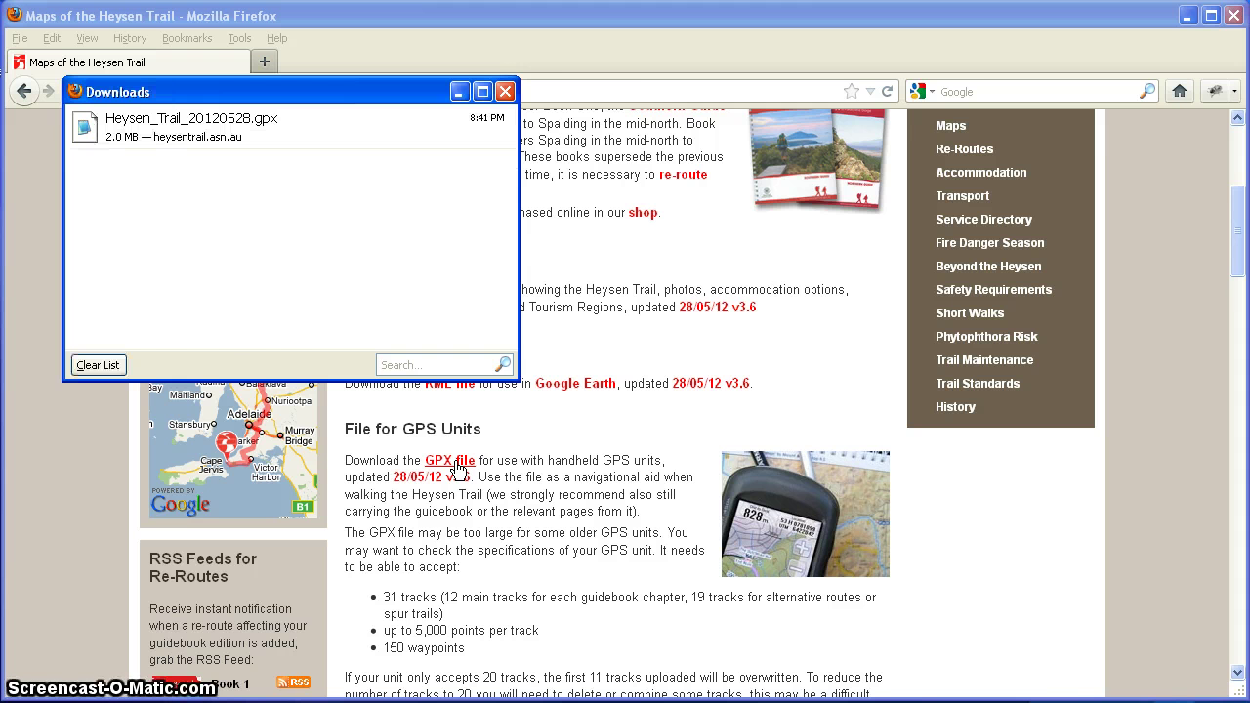
{"action": "left_click", "coordinate": [505, 91]}
{"action": "left_click", "coordinate": [1190, 17]}
{"action": "left_click", "coordinate": [114, 45]}
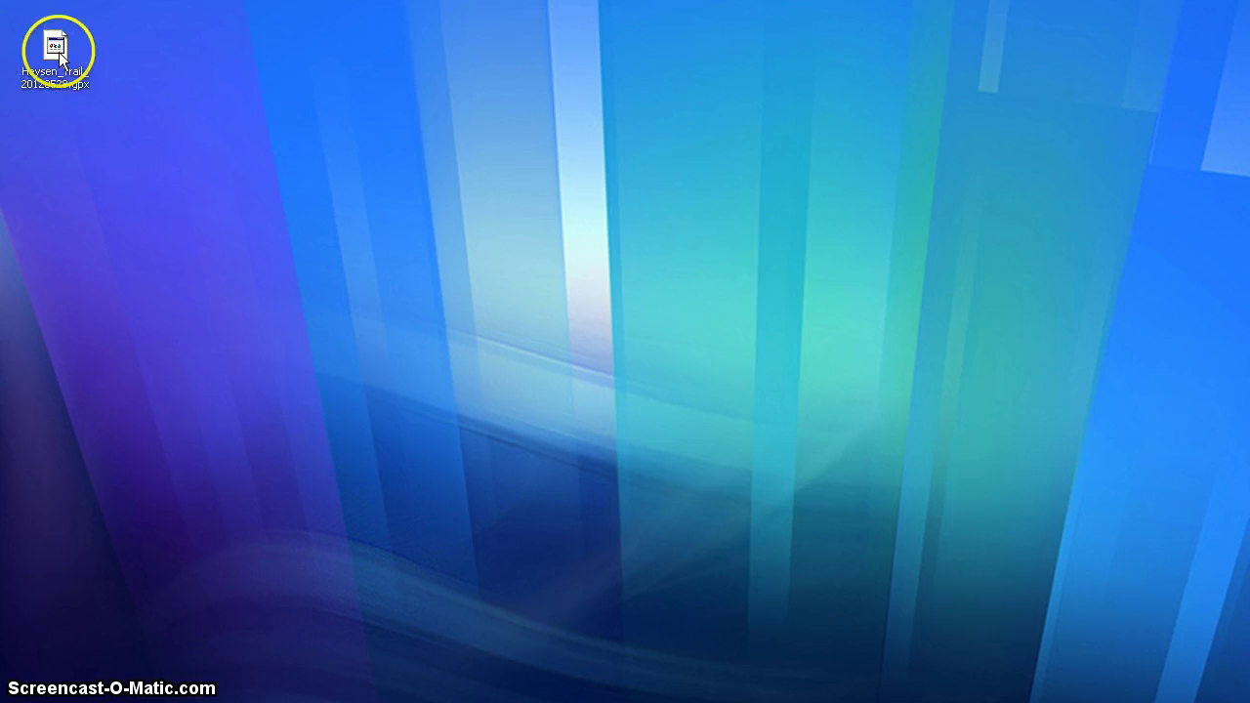
{"action": "left_click_drag", "start_coordinate": [664, 332], "coordinate": [227, 60]}
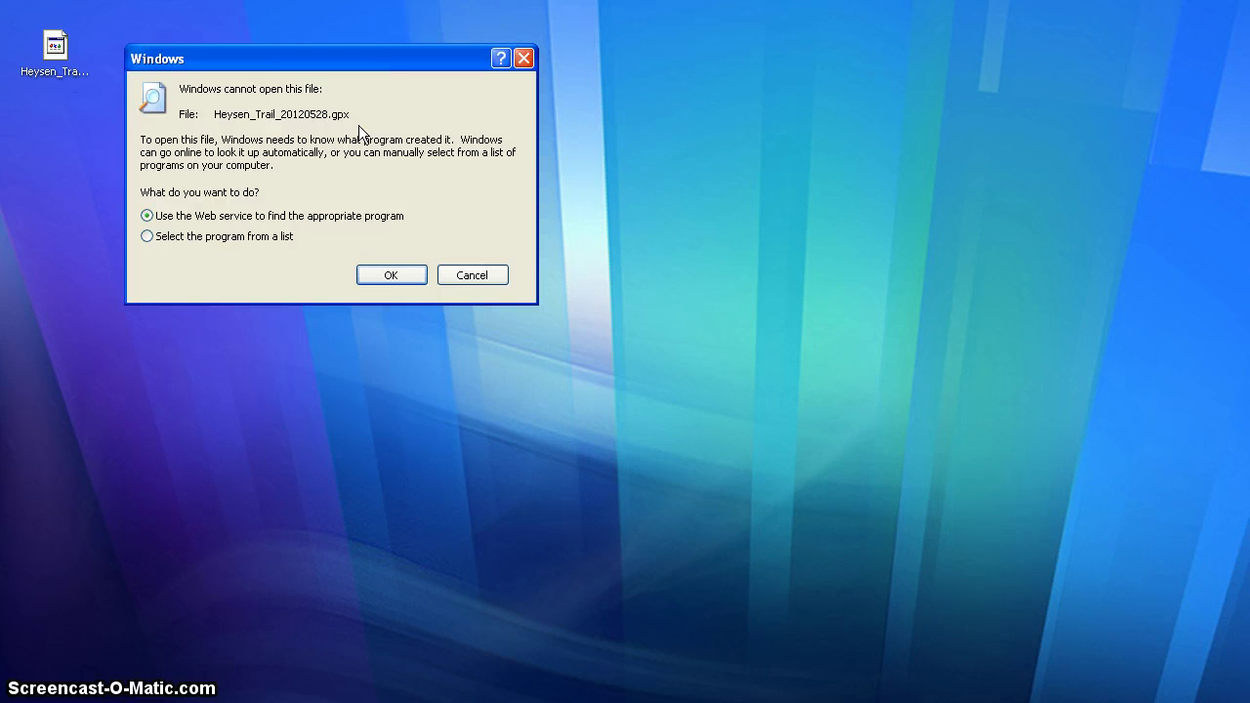
{"action": "left_click", "coordinate": [473, 274]}
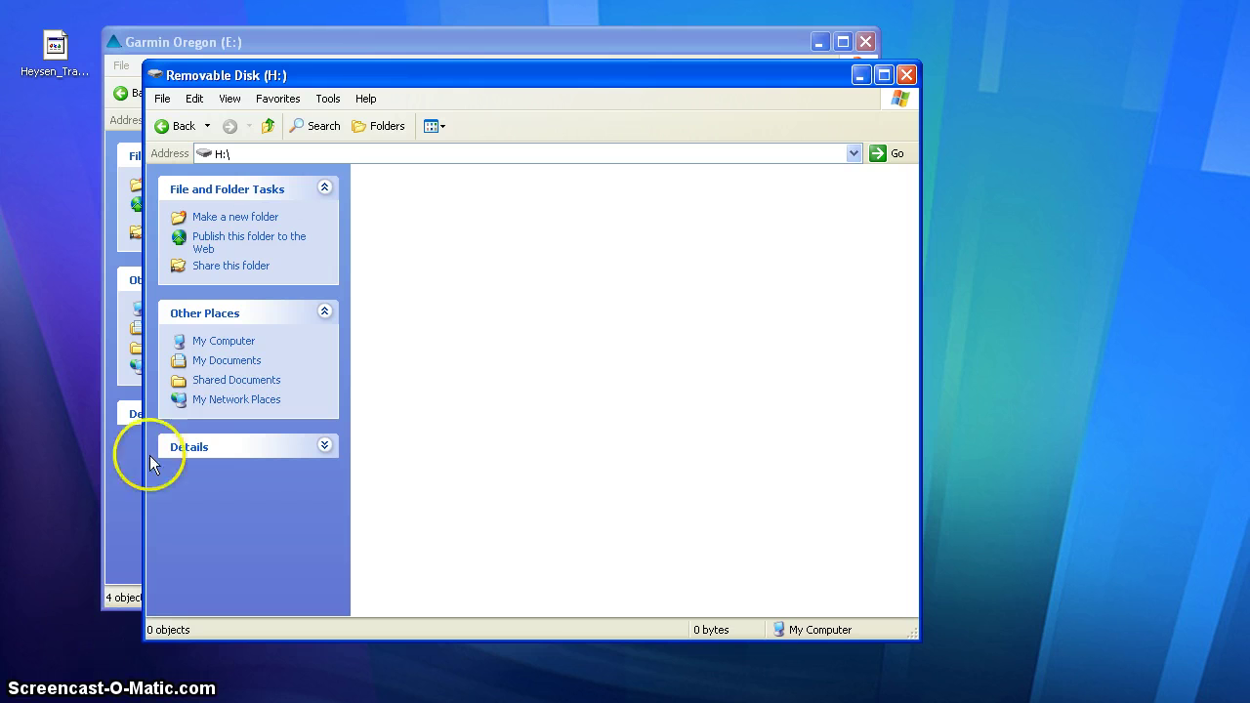
Close the empty Removable Disk (H:) window, leaving only the Garmin Oregon (E:) window open.
{"action": "left_click_drag", "start_coordinate": [362, 75], "coordinate": [681, 88]}
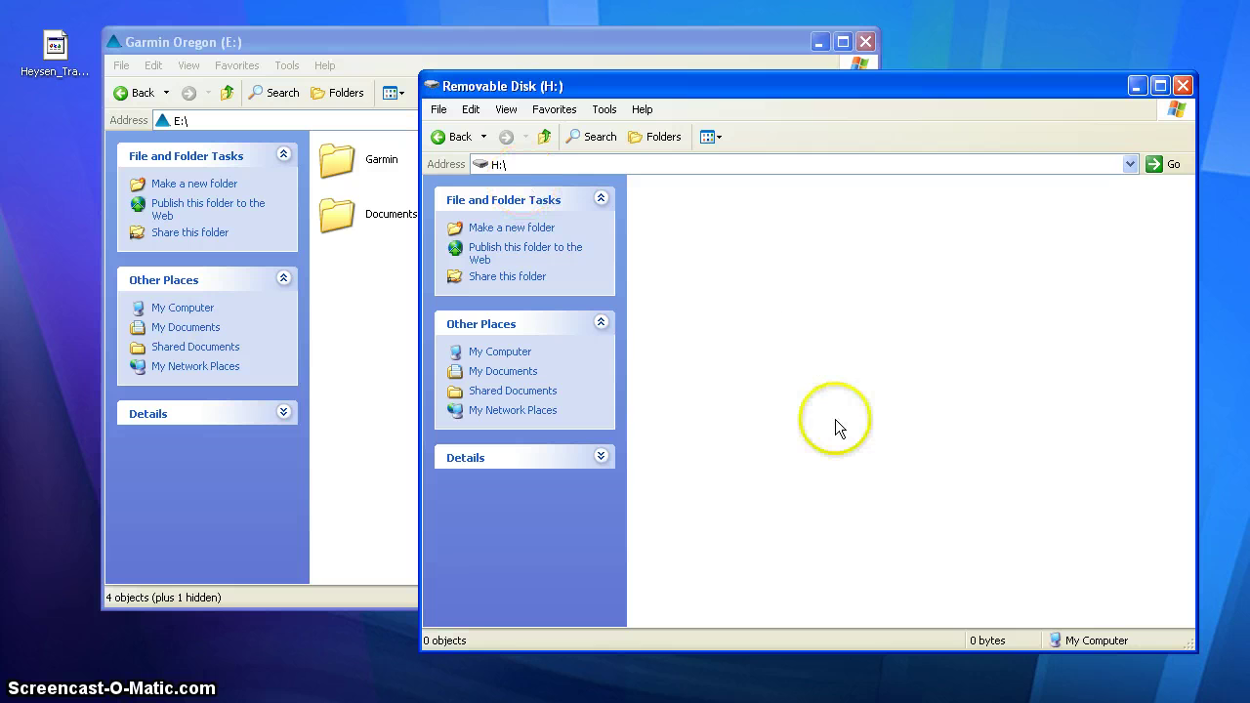
{"action": "left_click", "coordinate": [380, 290]}
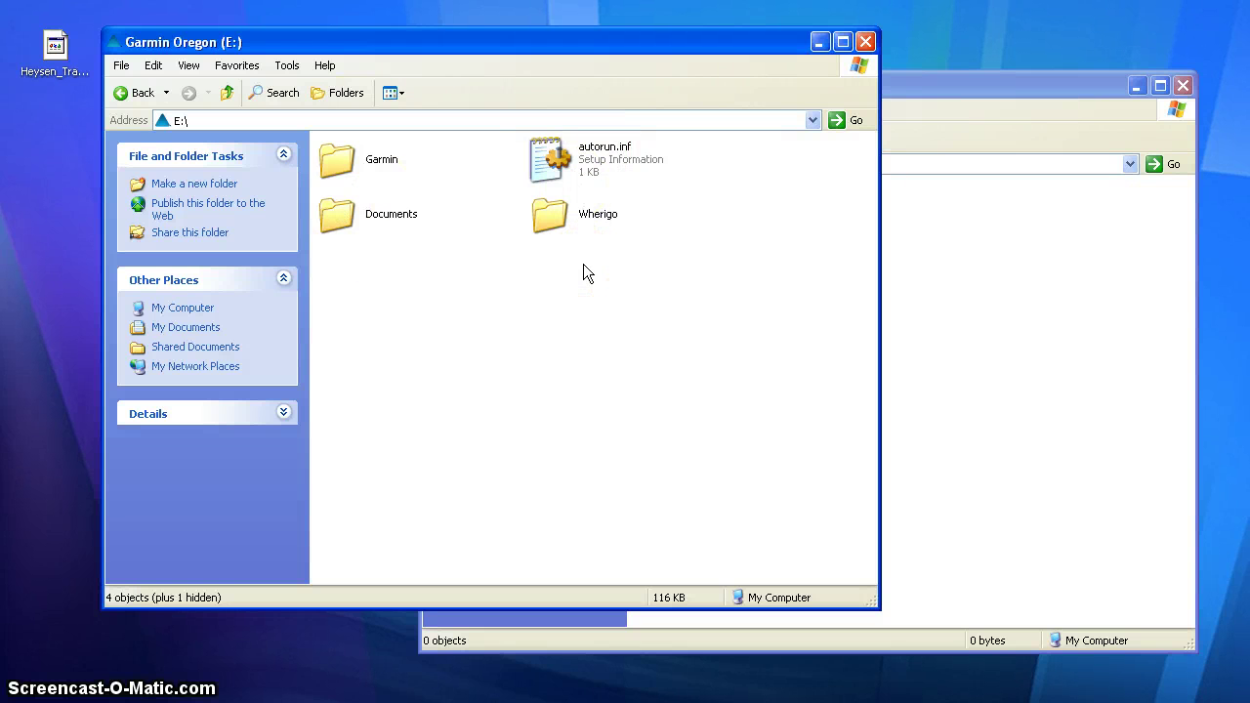
{"action": "left_click", "coordinate": [1009, 315]}
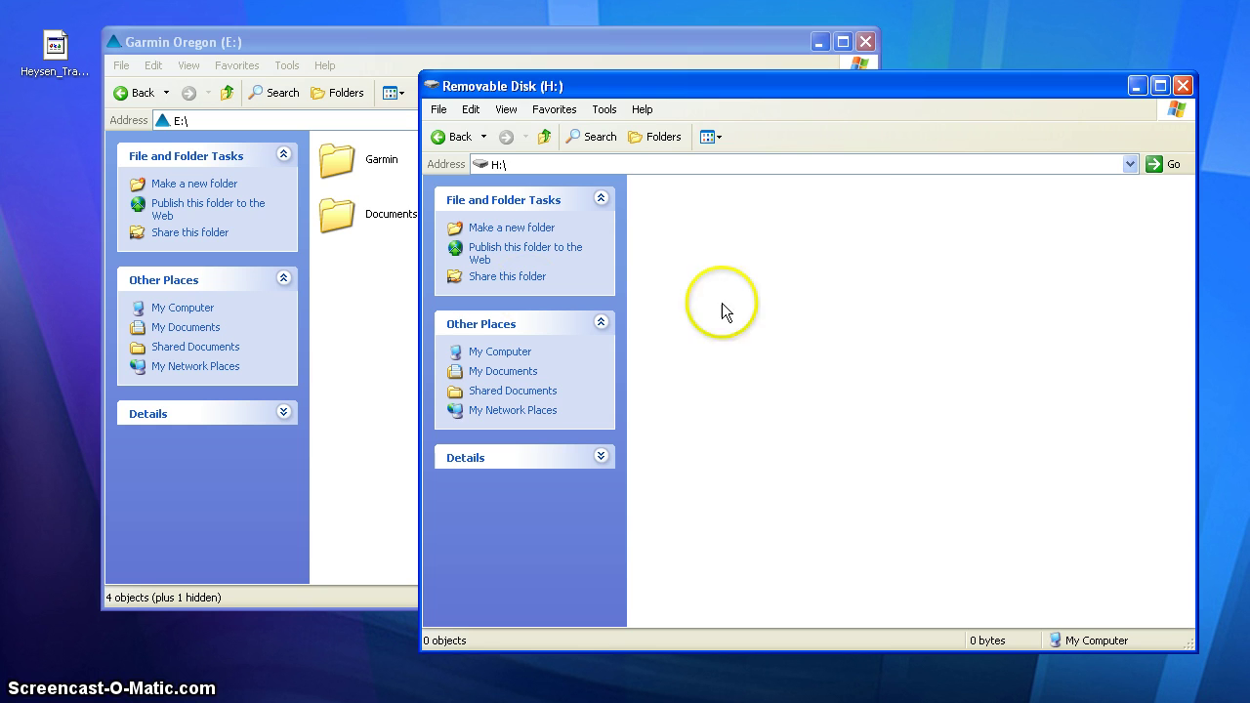
{"action": "left_click", "coordinate": [382, 287]}
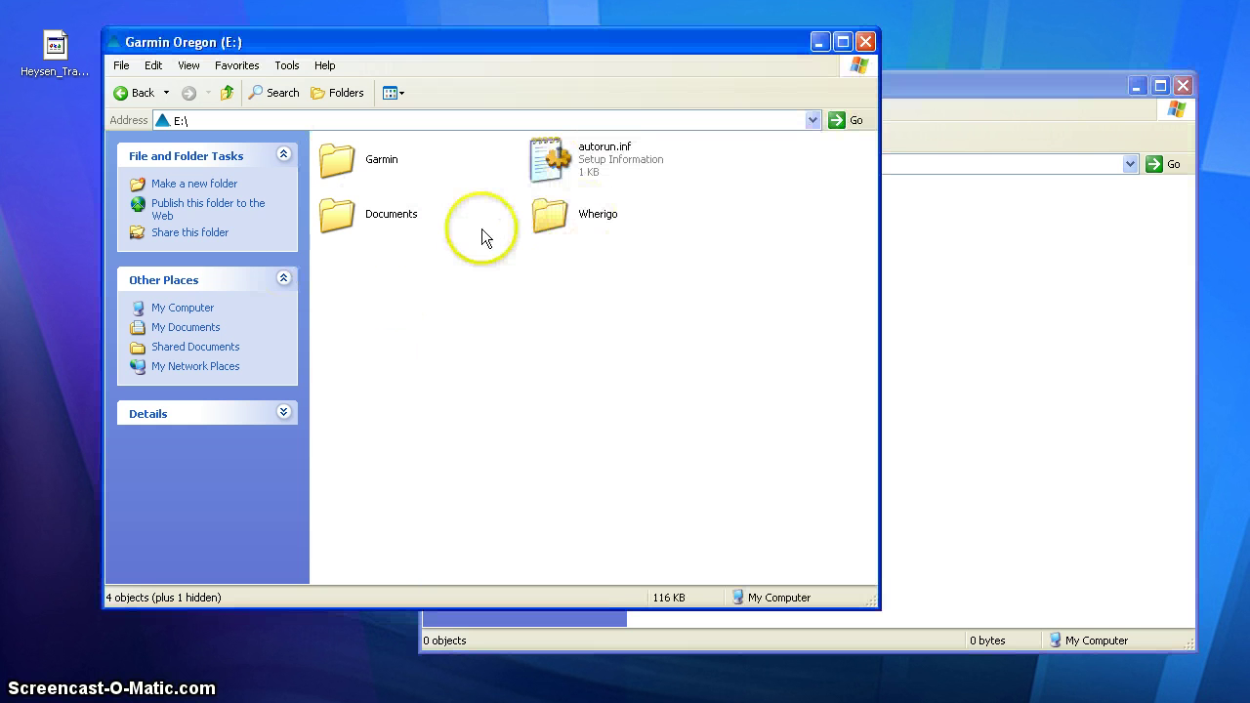
{"action": "left_click", "coordinate": [994, 295]}
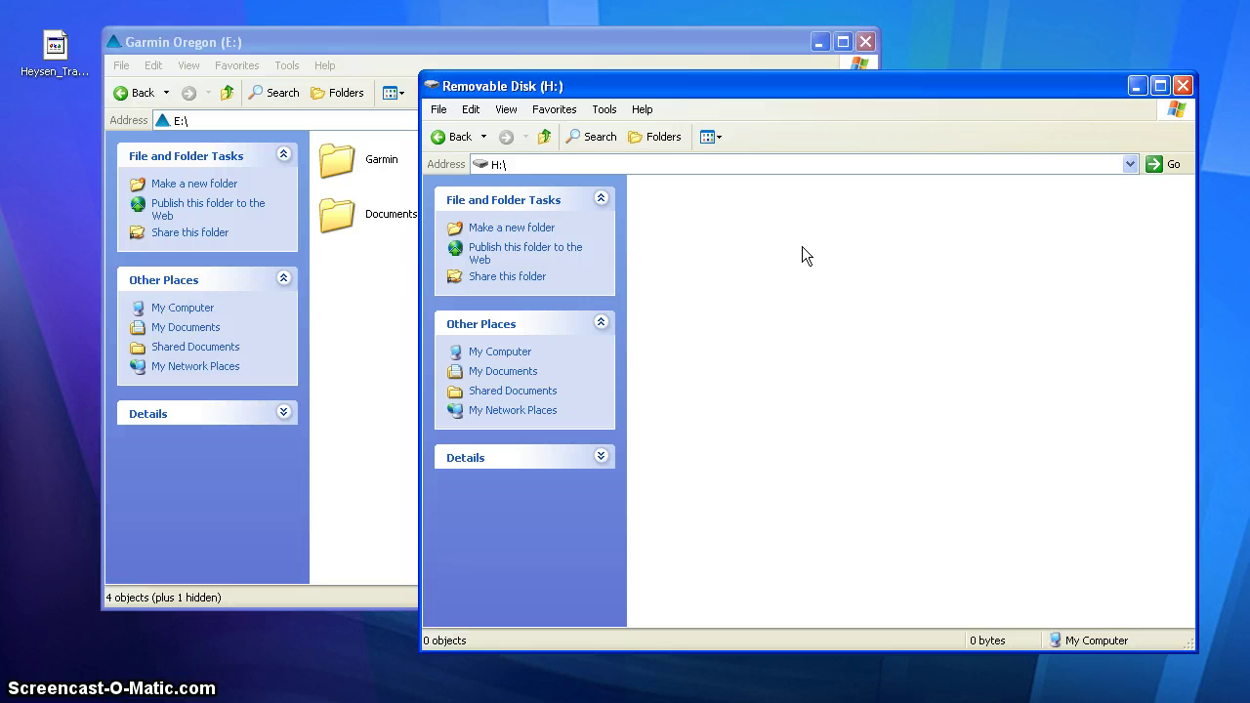
{"action": "left_click", "coordinate": [1183, 85]}
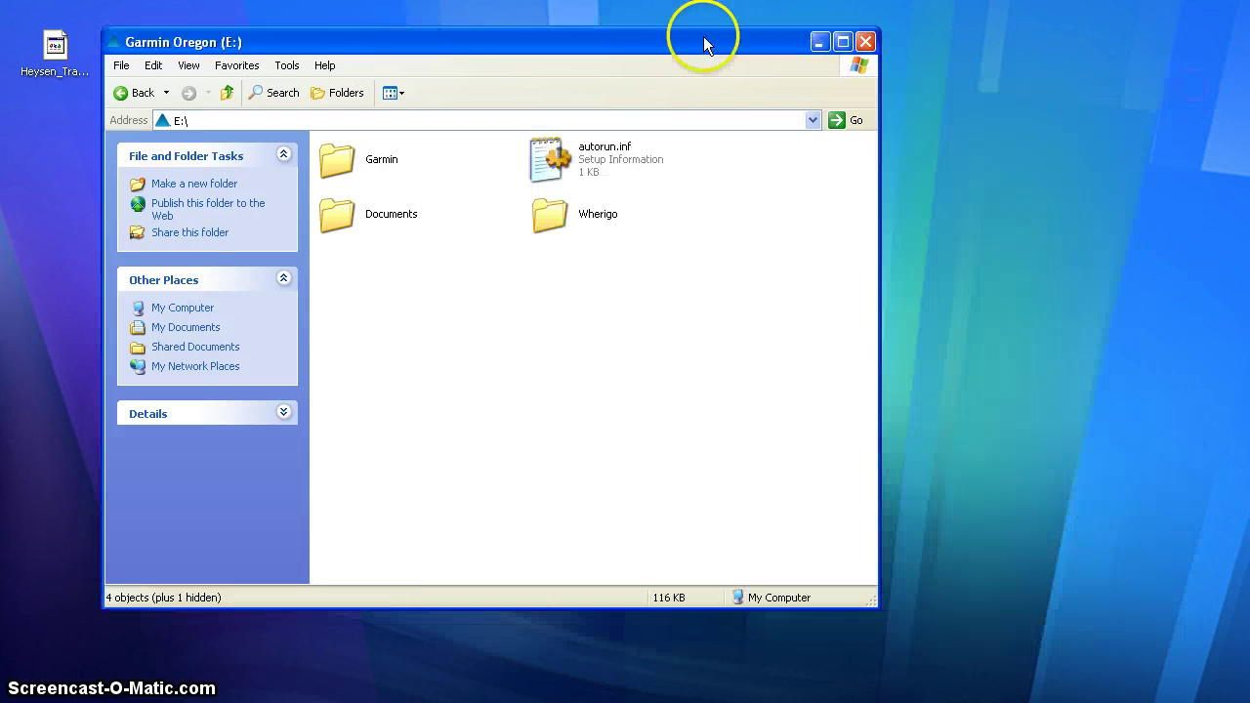
{"action": "left_click_drag", "start_coordinate": [502, 41], "coordinate": [717, 68]}
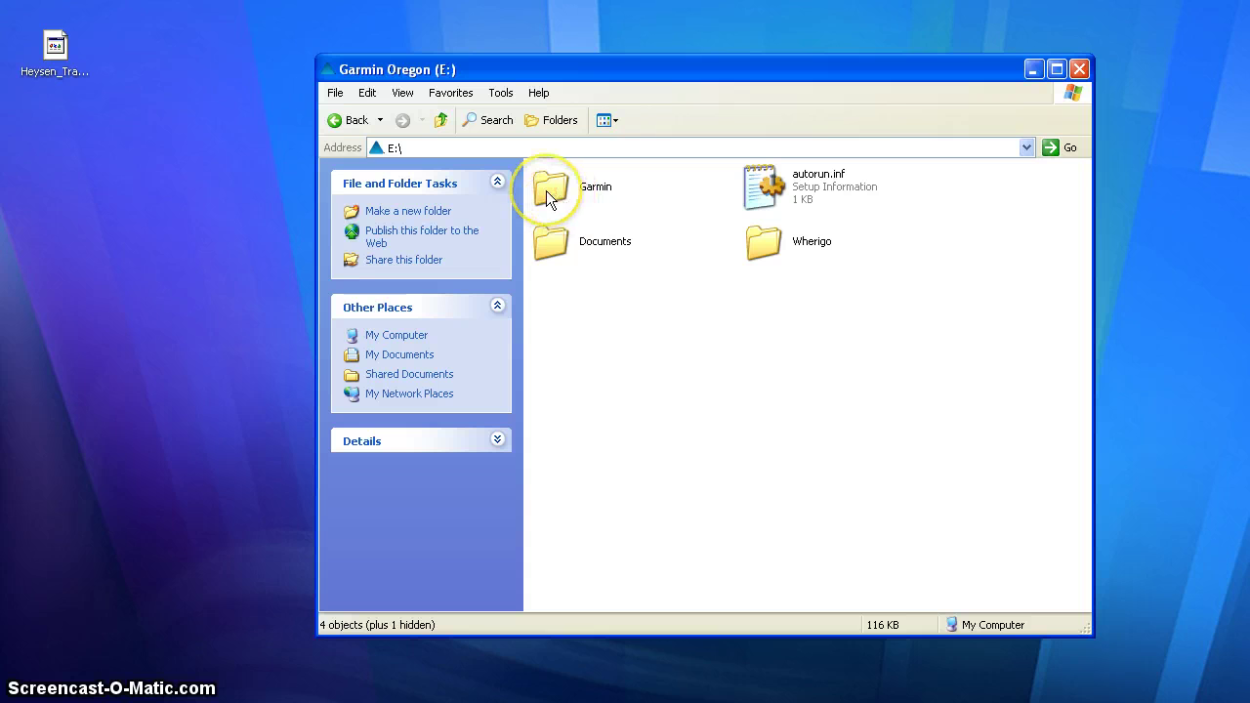
{"action": "mouse_move", "coordinate": [545, 191]}
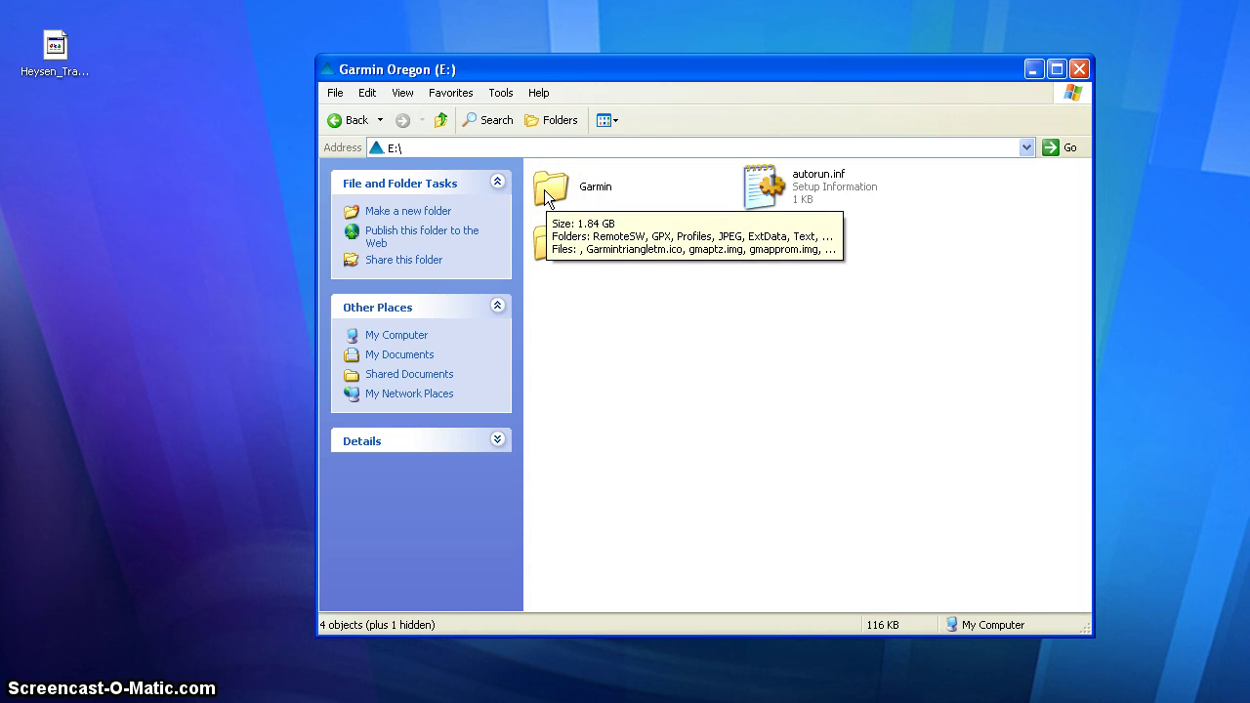
{"action": "double_click", "coordinate": [542, 189]}
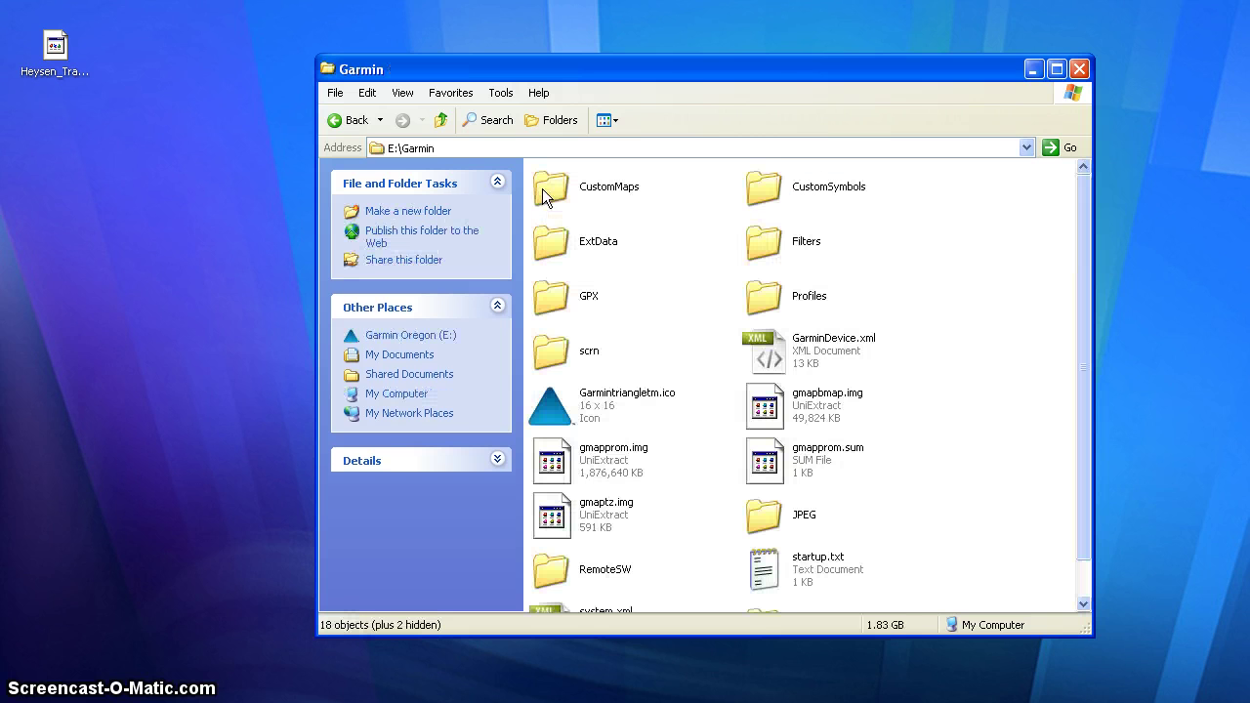
{"action": "left_click", "coordinate": [545, 317]}
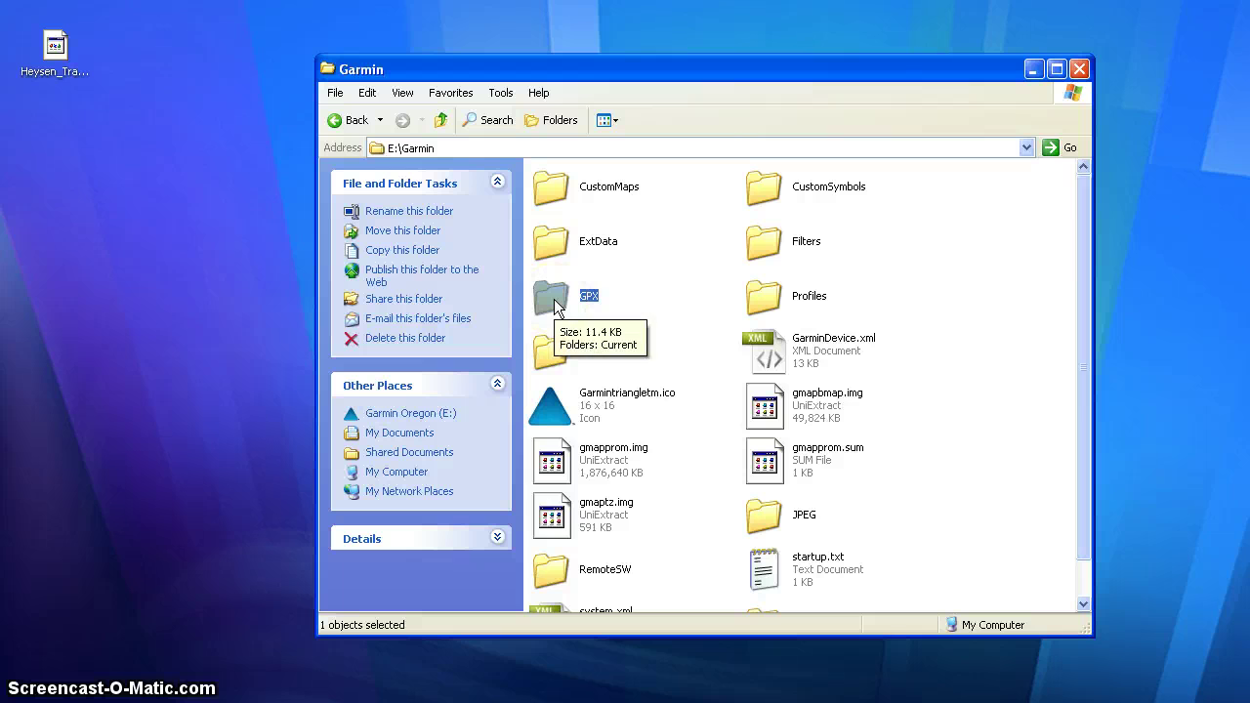
{"action": "double_click", "coordinate": [553, 298]}
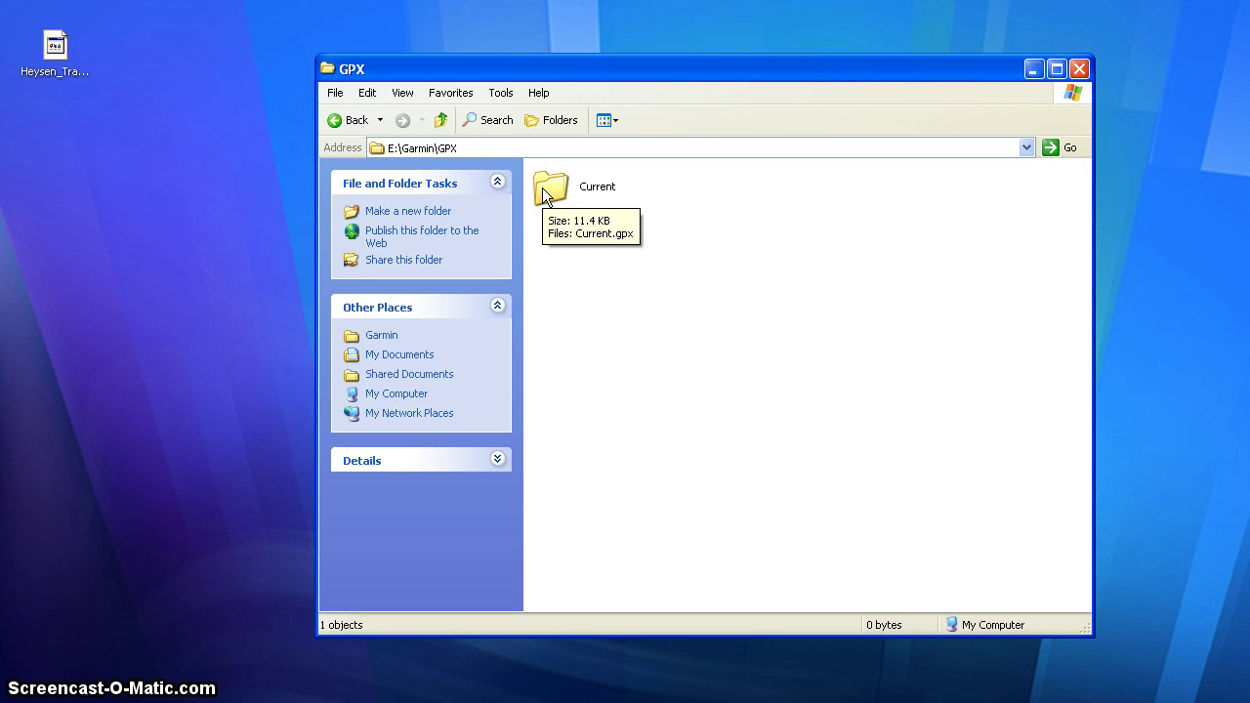
{"action": "left_click", "coordinate": [293, 176]}
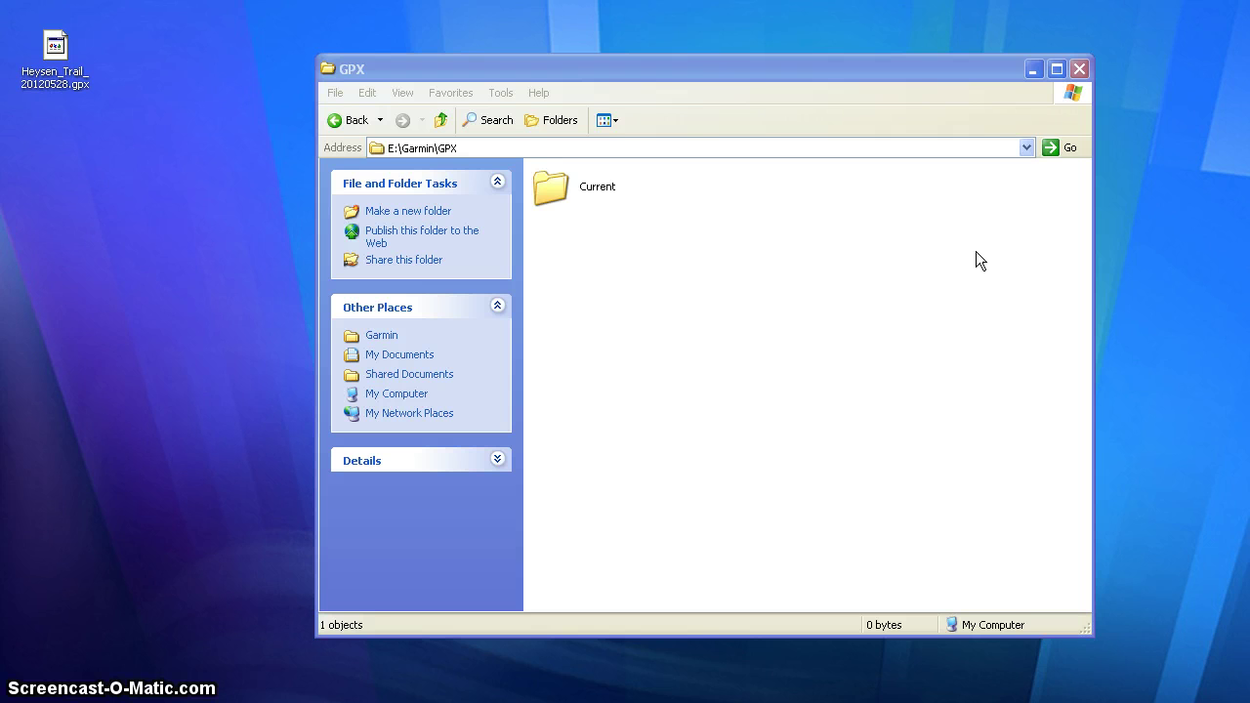
{"action": "left_click", "coordinate": [443, 119]}
{"action": "left_click", "coordinate": [444, 119]}
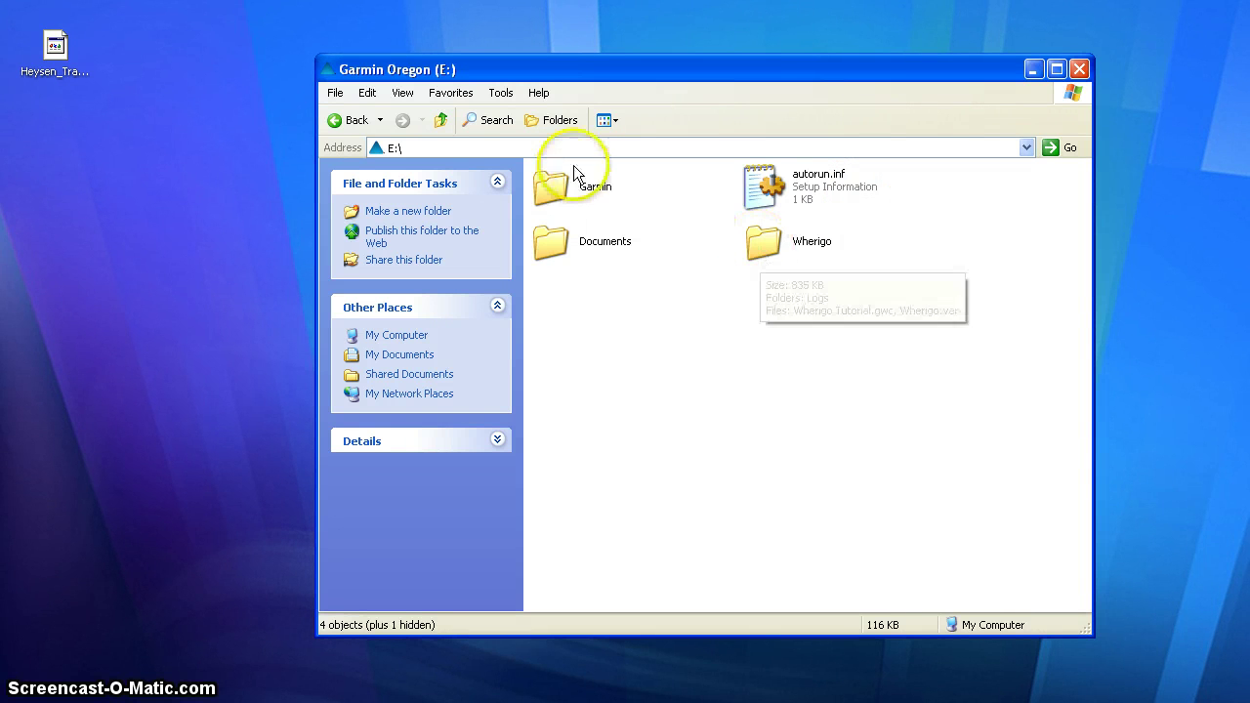
{"action": "left_click", "coordinate": [495, 121]}
Search the drive for the GPX folder, open it, and copy Heysen_Trail_20120528.gpx into it.
{"action": "left_click", "coordinate": [406, 275]}
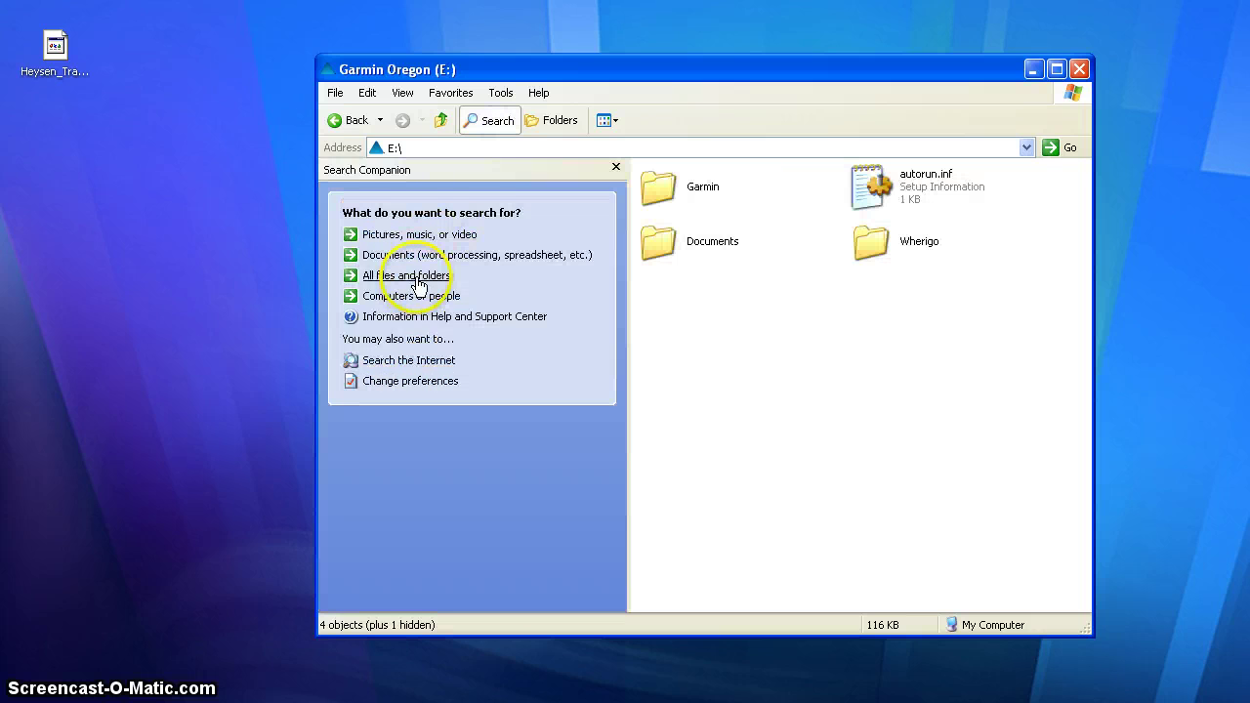
{"action": "type", "text": "G"}
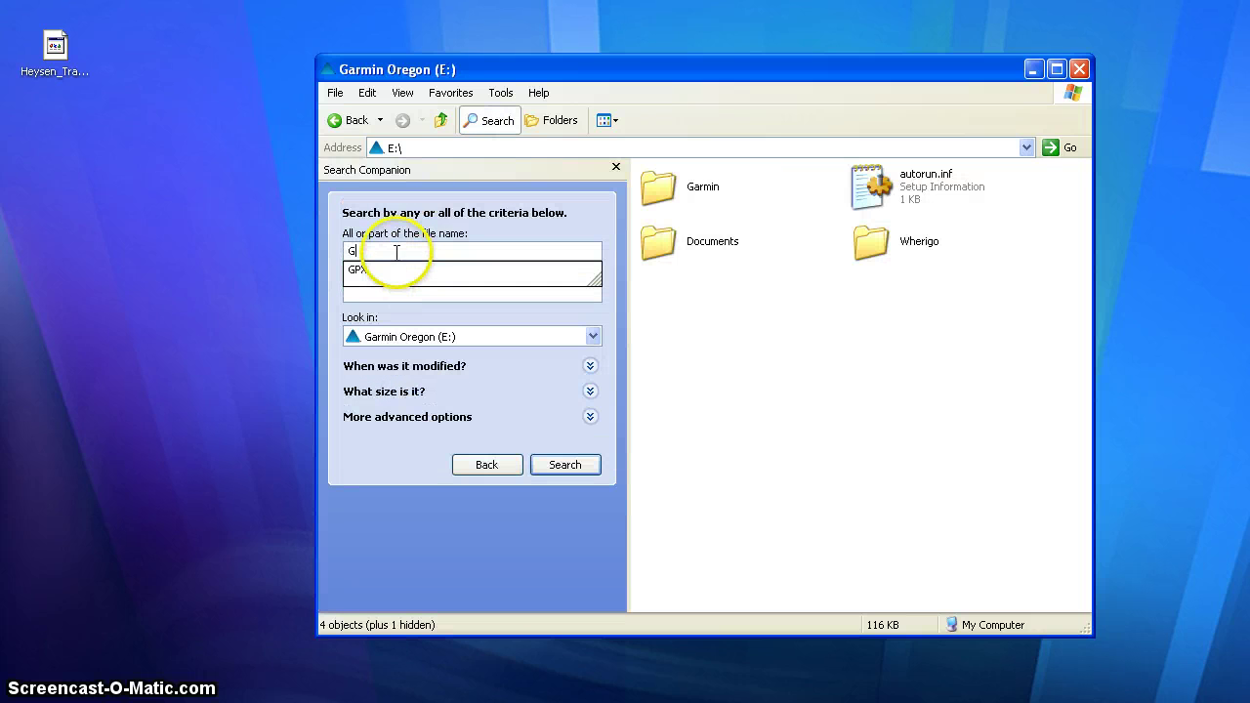
{"action": "left_click", "coordinate": [371, 270]}
{"action": "left_click", "coordinate": [562, 465]}
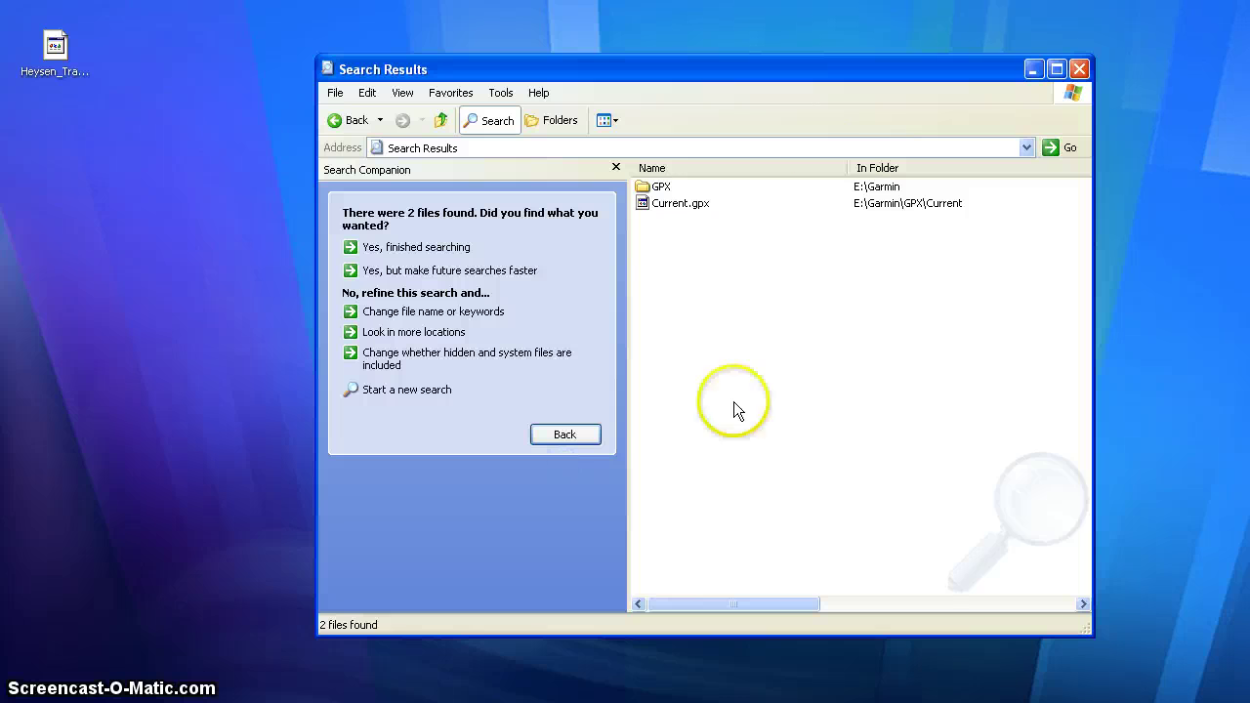
{"action": "left_click", "coordinate": [651, 186]}
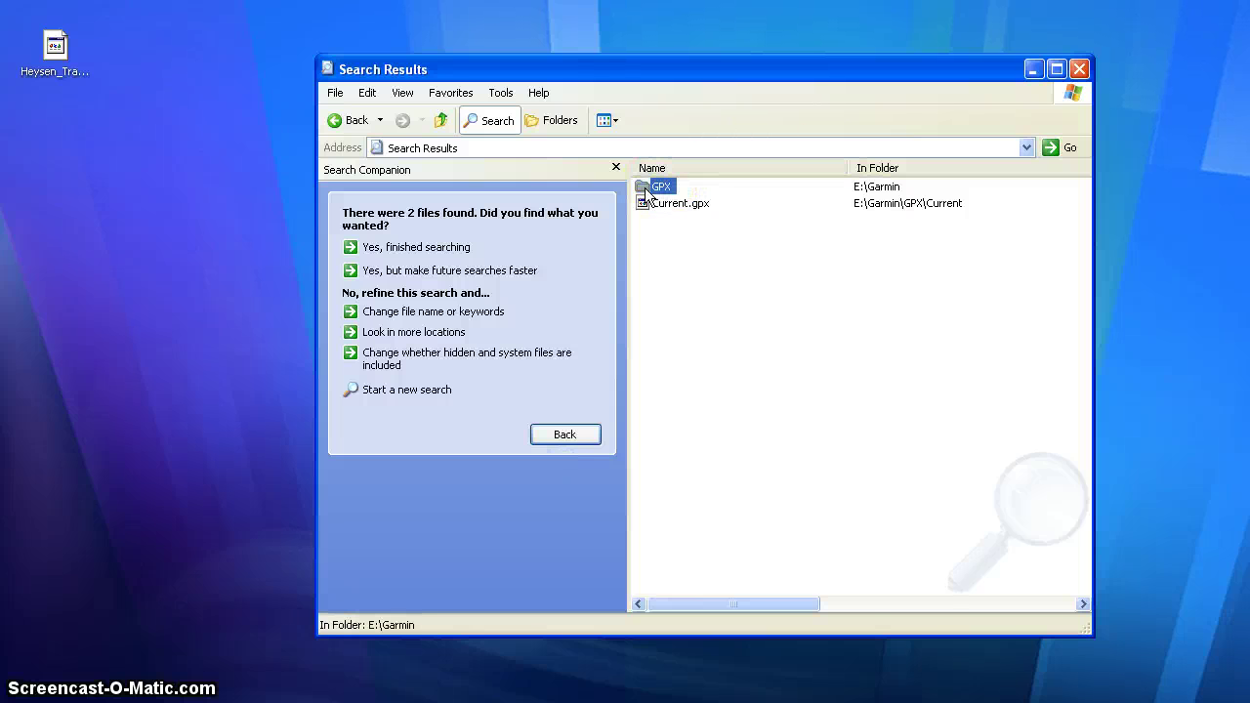
{"action": "double_click", "coordinate": [645, 191]}
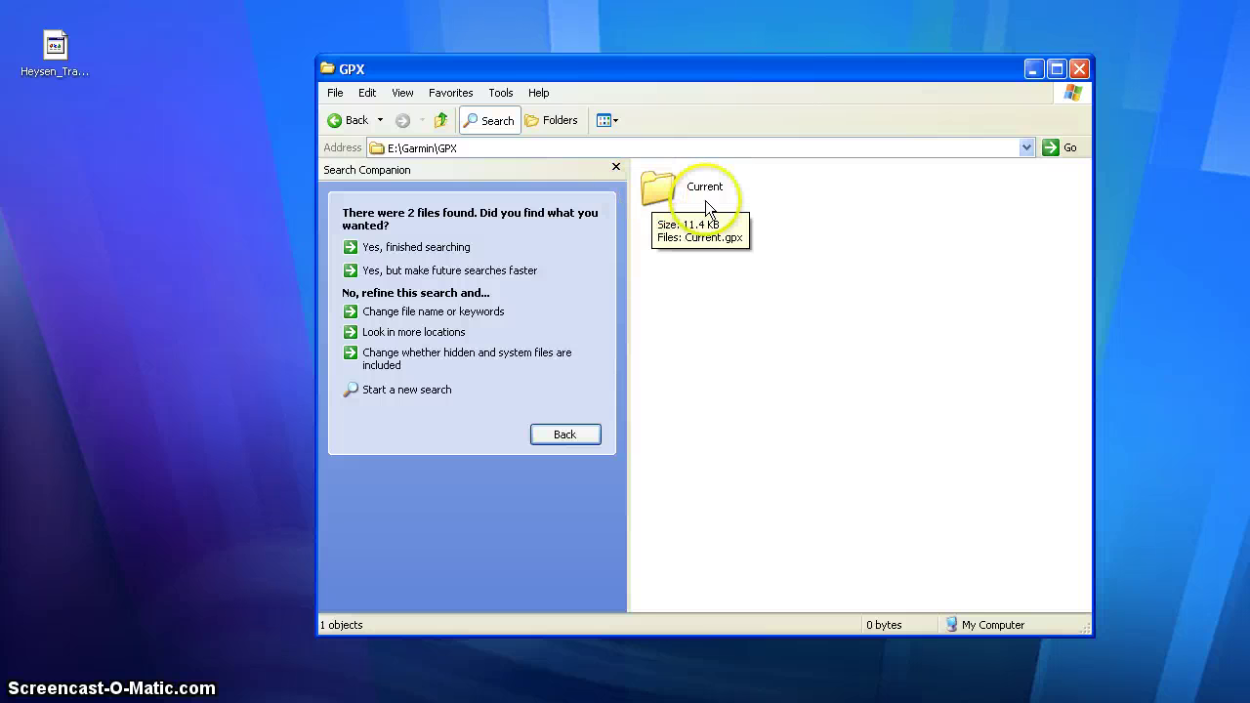
{"action": "left_click_drag", "start_coordinate": [44, 88], "coordinate": [869, 194]}
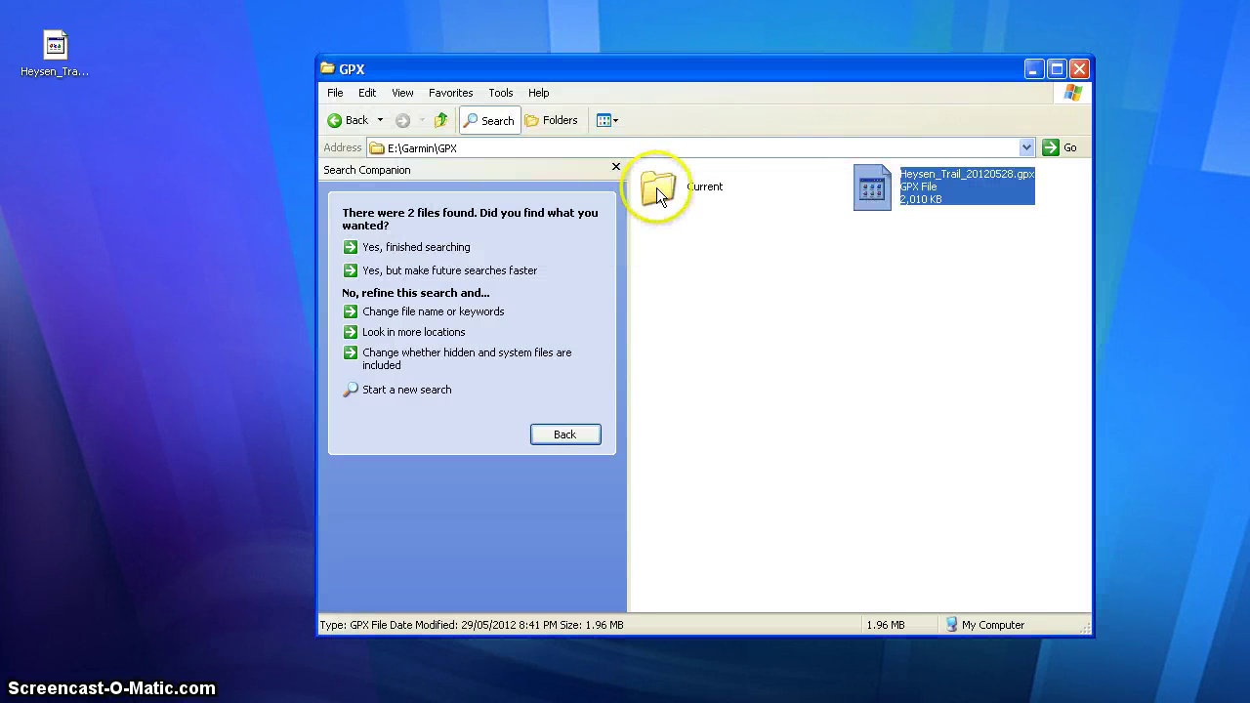
{"action": "left_click", "coordinate": [885, 246]}
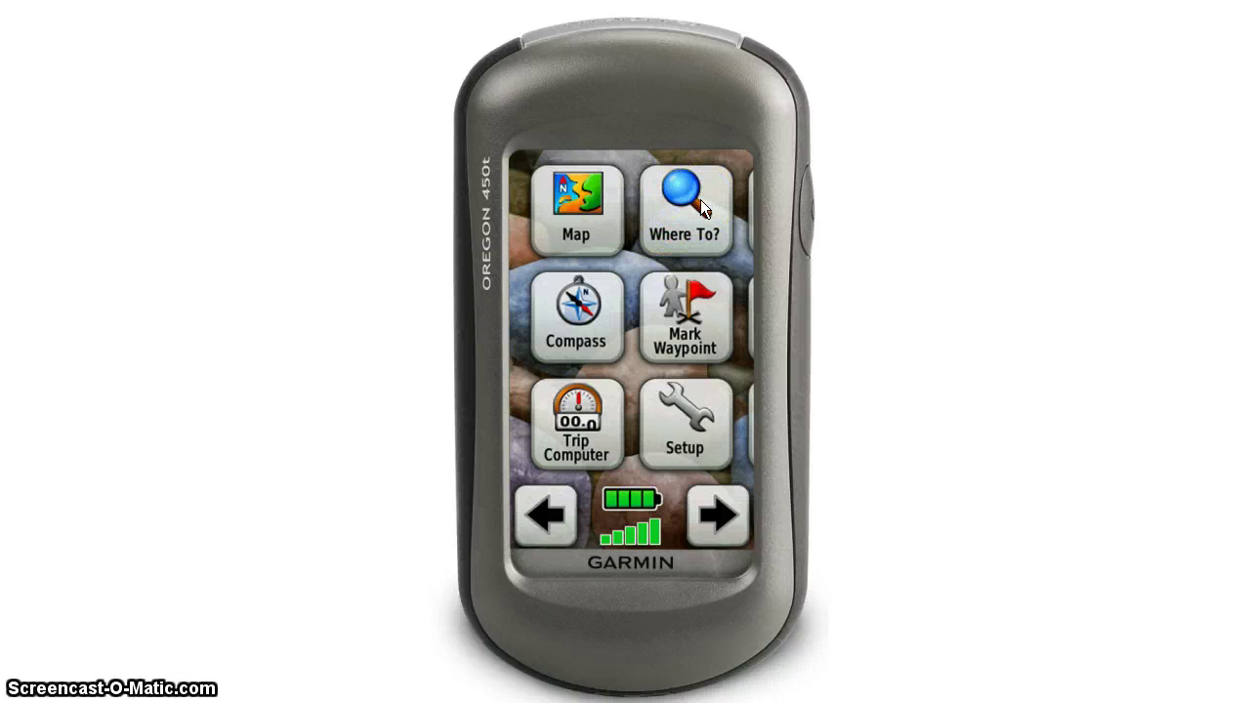
Open Track Manager from the Oregon's second menu page to list the Heysen Trail tracks.
{"action": "left_click", "coordinate": [714, 497]}
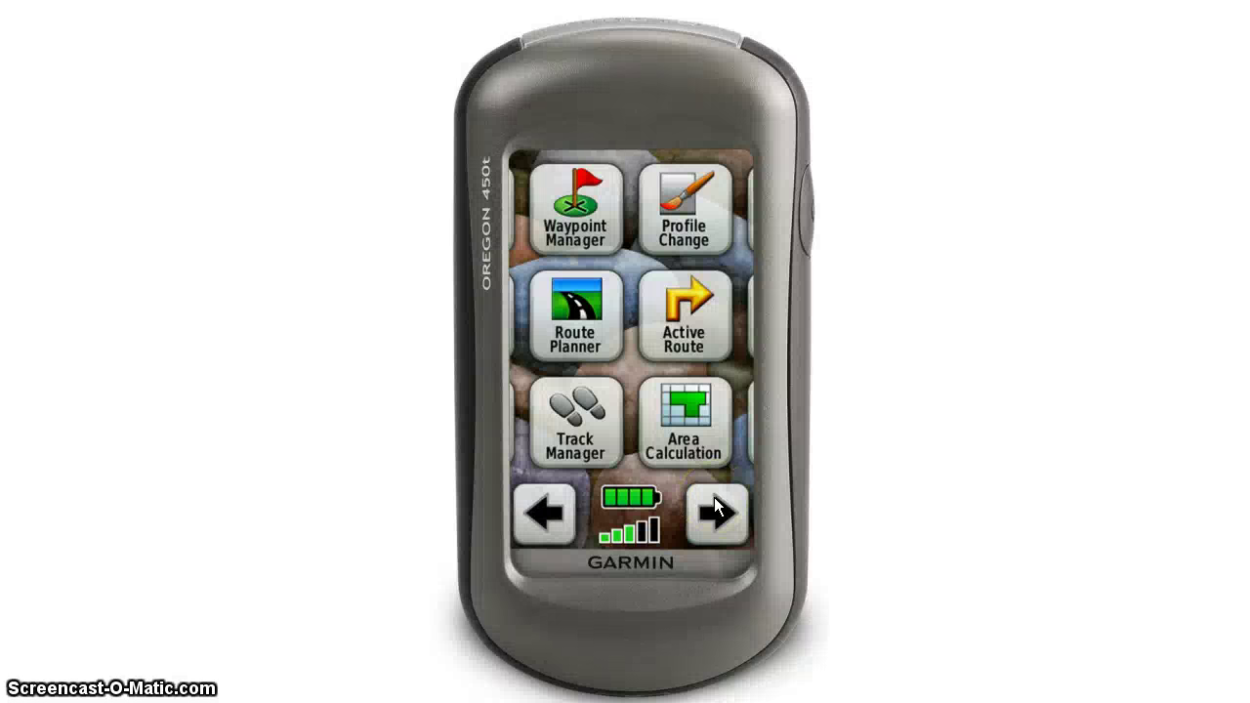
{"action": "left_click", "coordinate": [674, 354]}
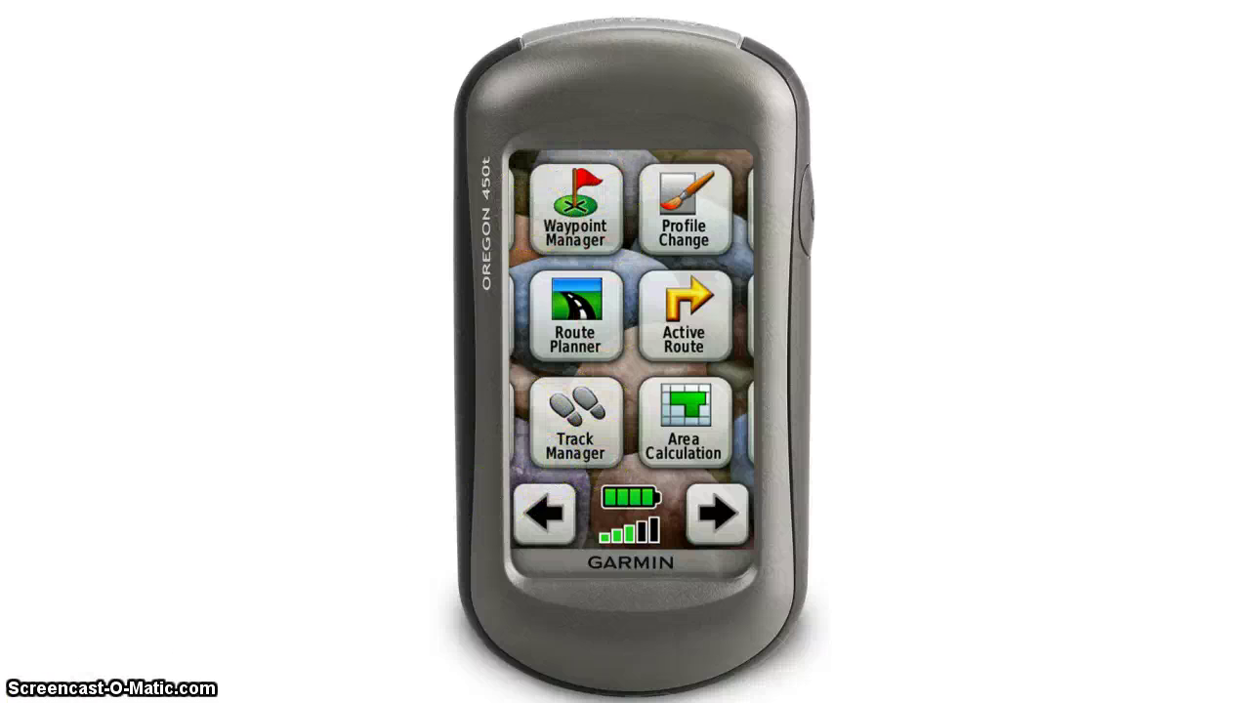
{"action": "left_click", "coordinate": [545, 220]}
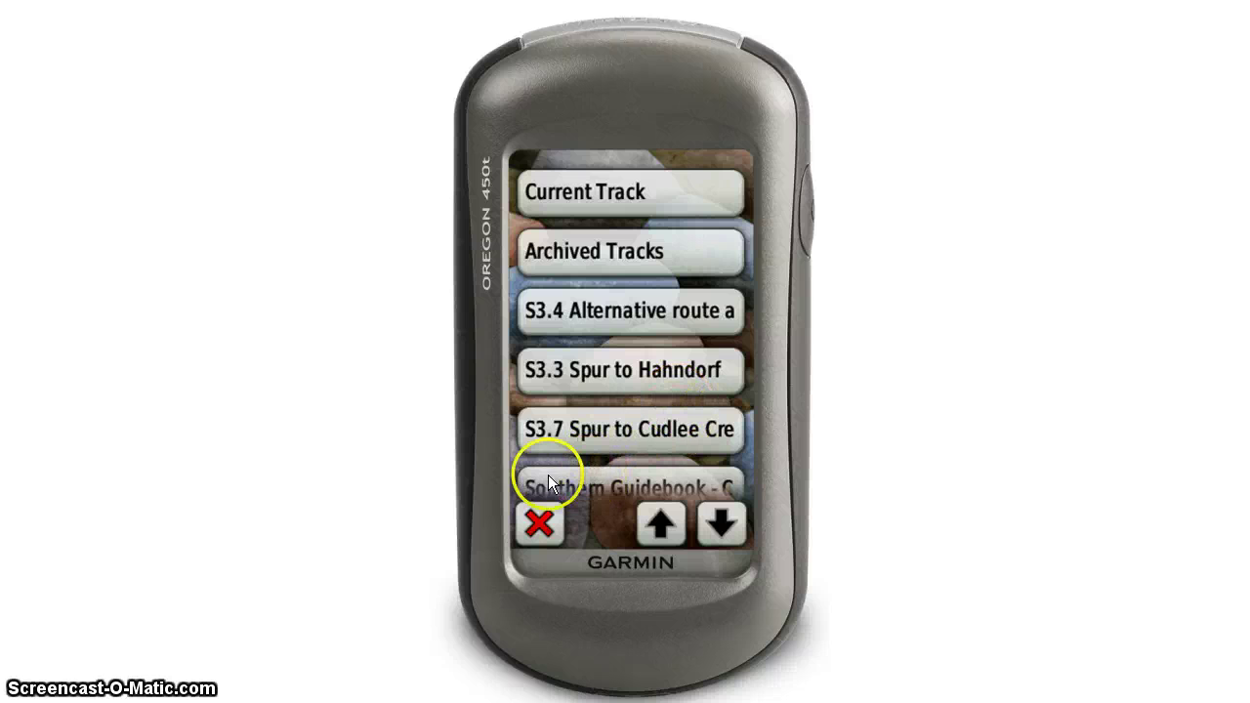
Show the Southern Guidebook - Chapter 3 track (118.1 km) on the map.
{"action": "left_click", "coordinate": [737, 475]}
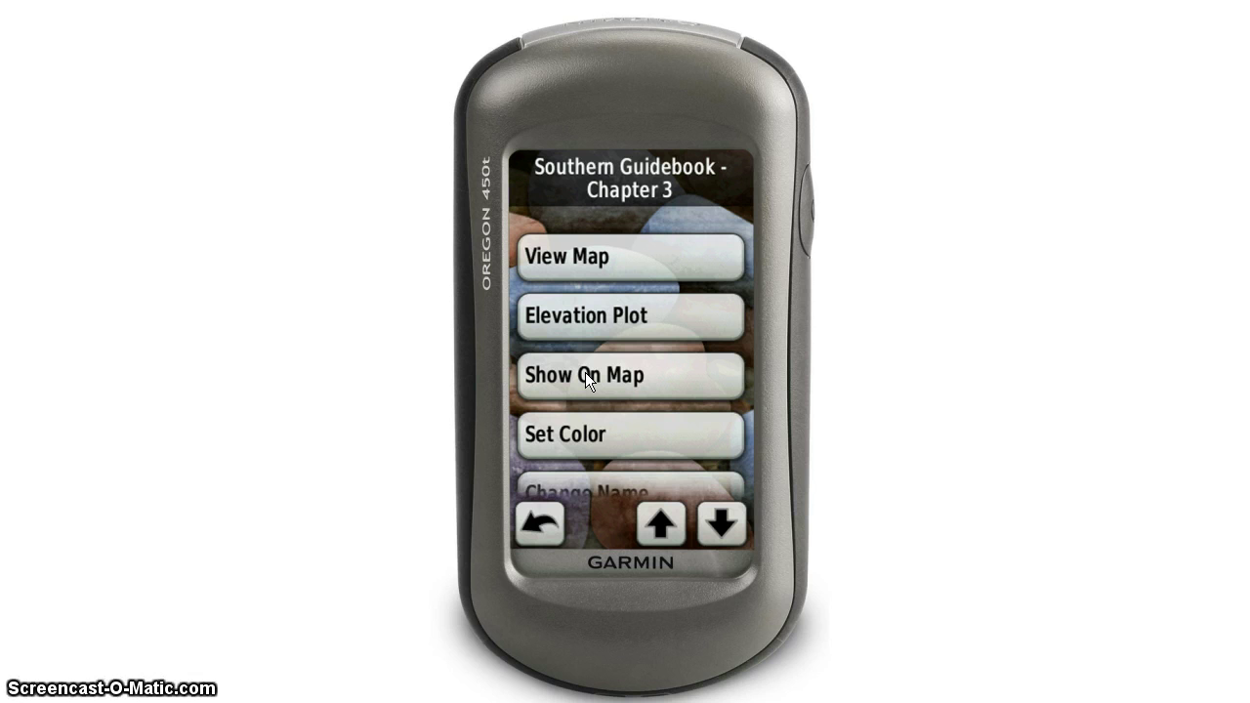
{"action": "left_click", "coordinate": [640, 265]}
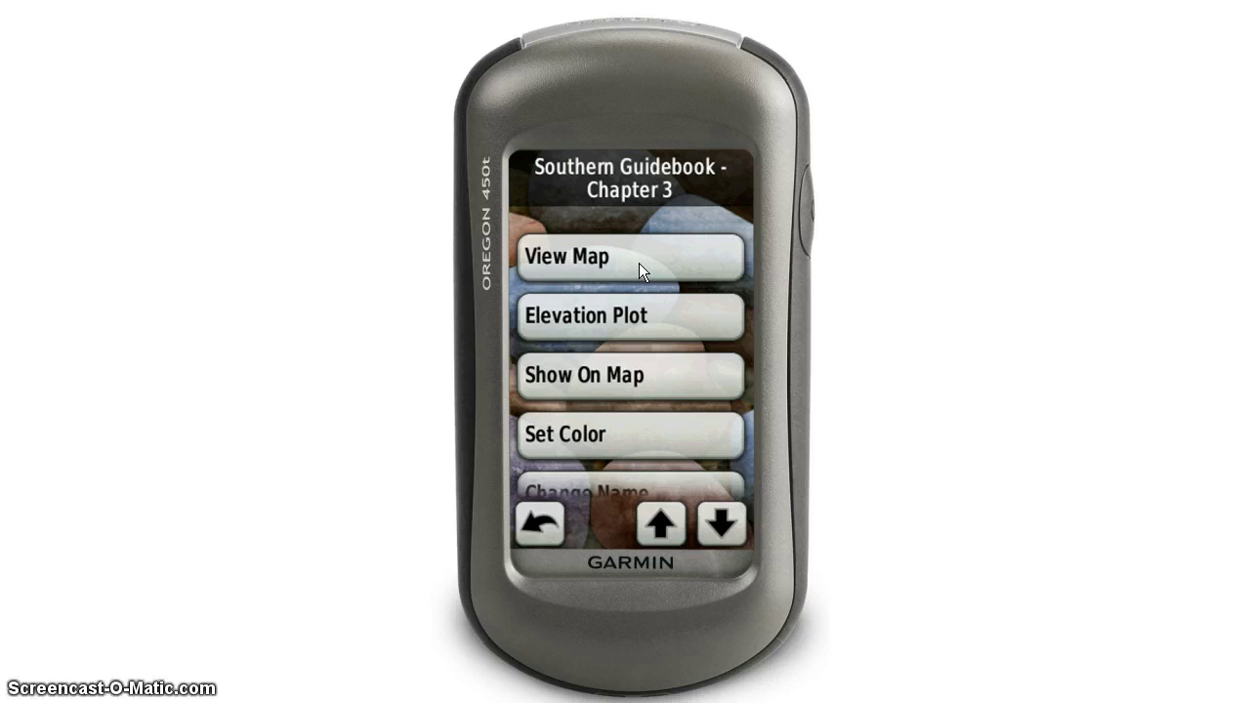